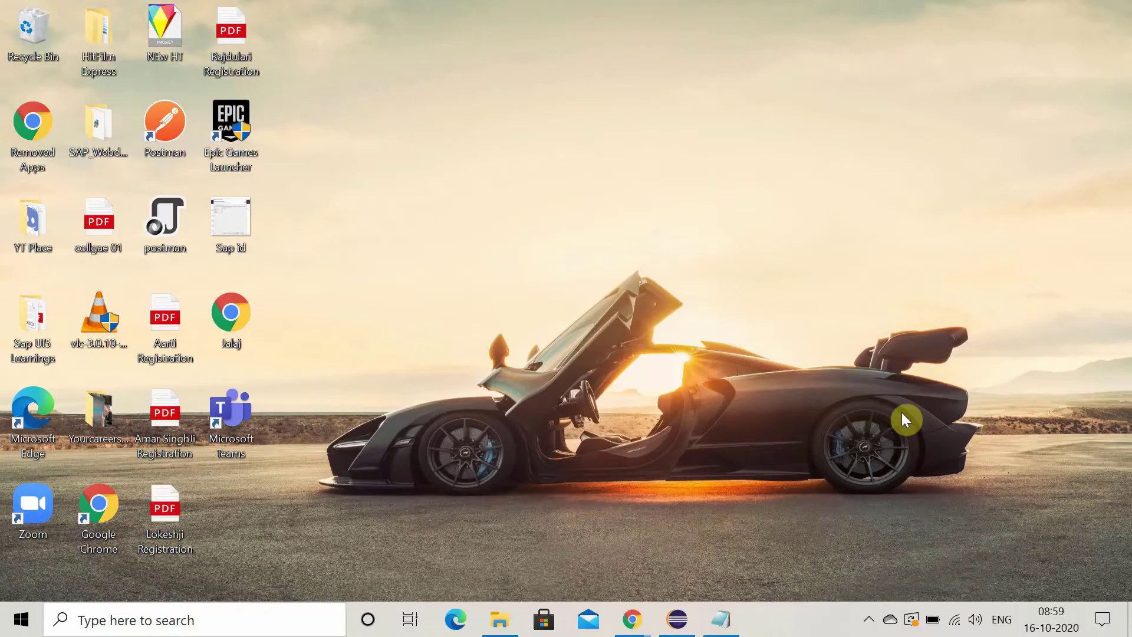
Search for and open the Date & time settings.
click(242, 630)
text(DA)
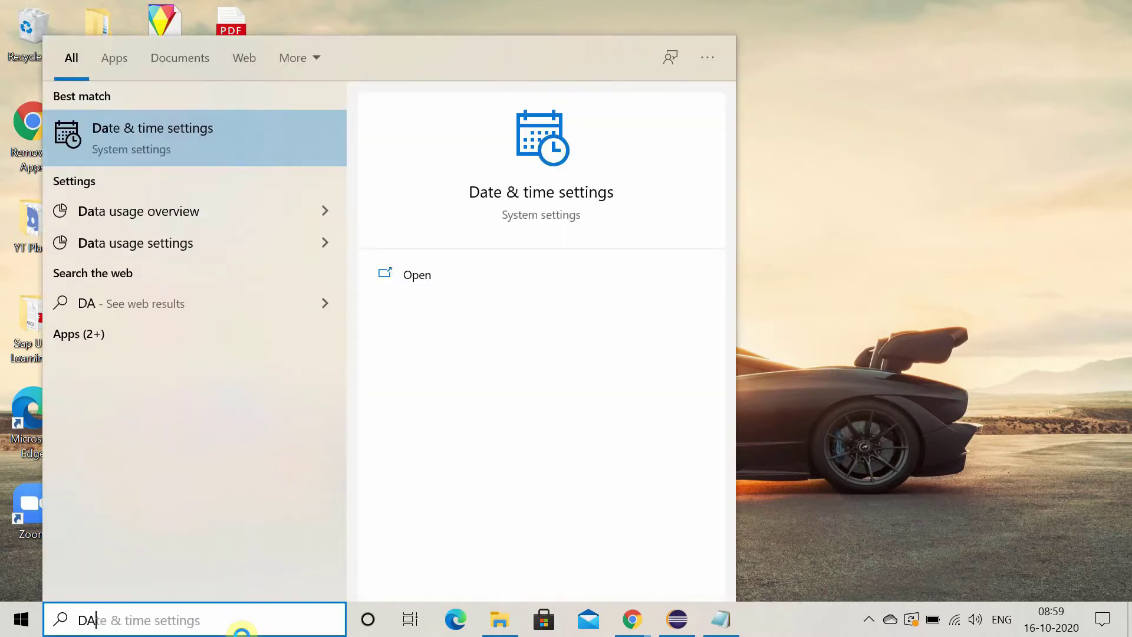
key(Tab)
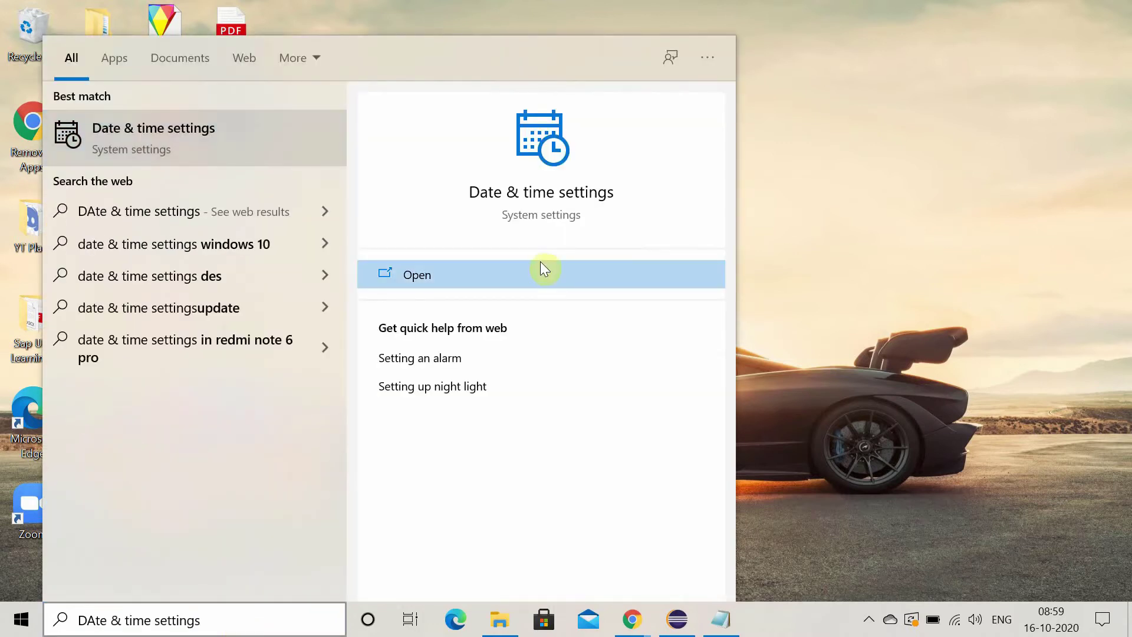
click(433, 273)
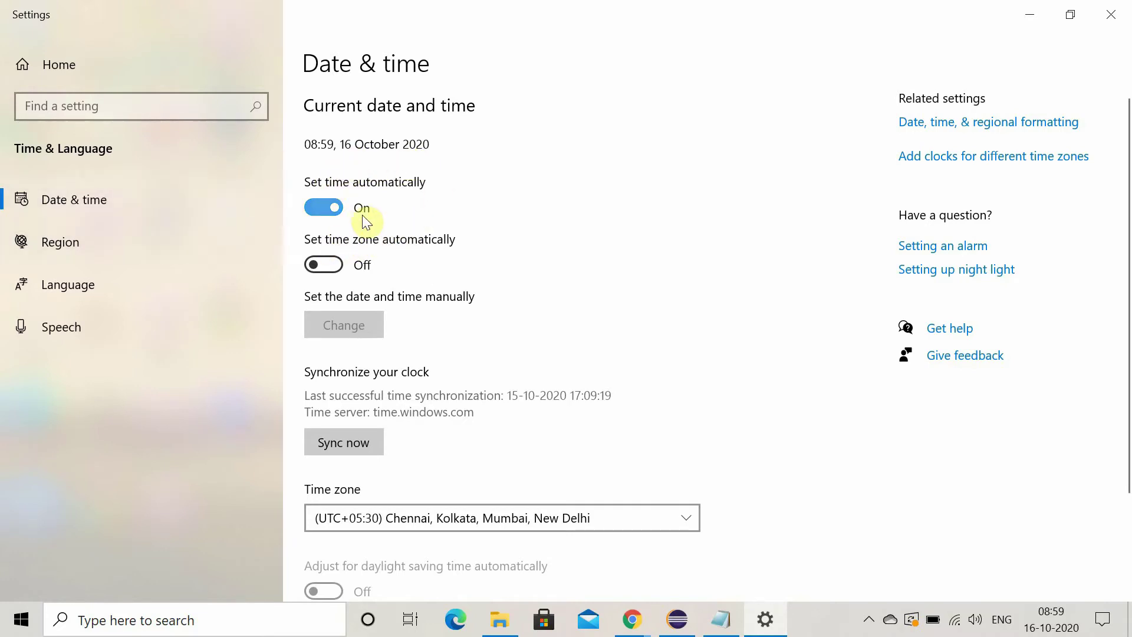
Turn 'Set time automatically' off and back on, switch off automatic time zone, and show the desktop.
click(323, 209)
click(340, 209)
click(333, 264)
key(super+d)
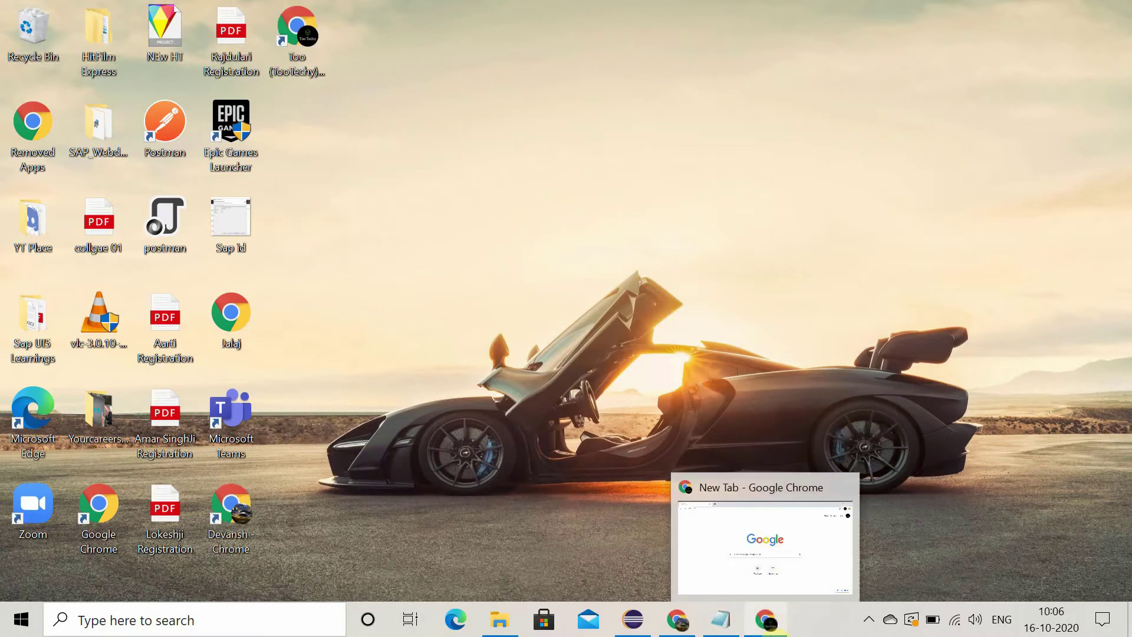
Bring Chrome back to the front and open its three-dot menu for a new incognito window.
click(766, 619)
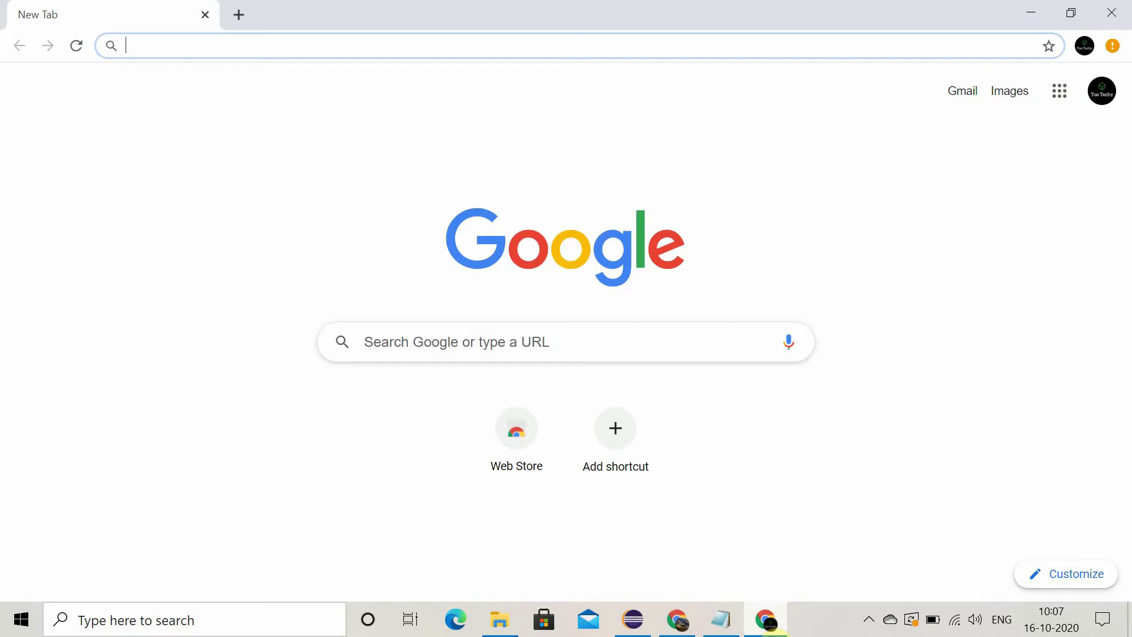
click(1113, 46)
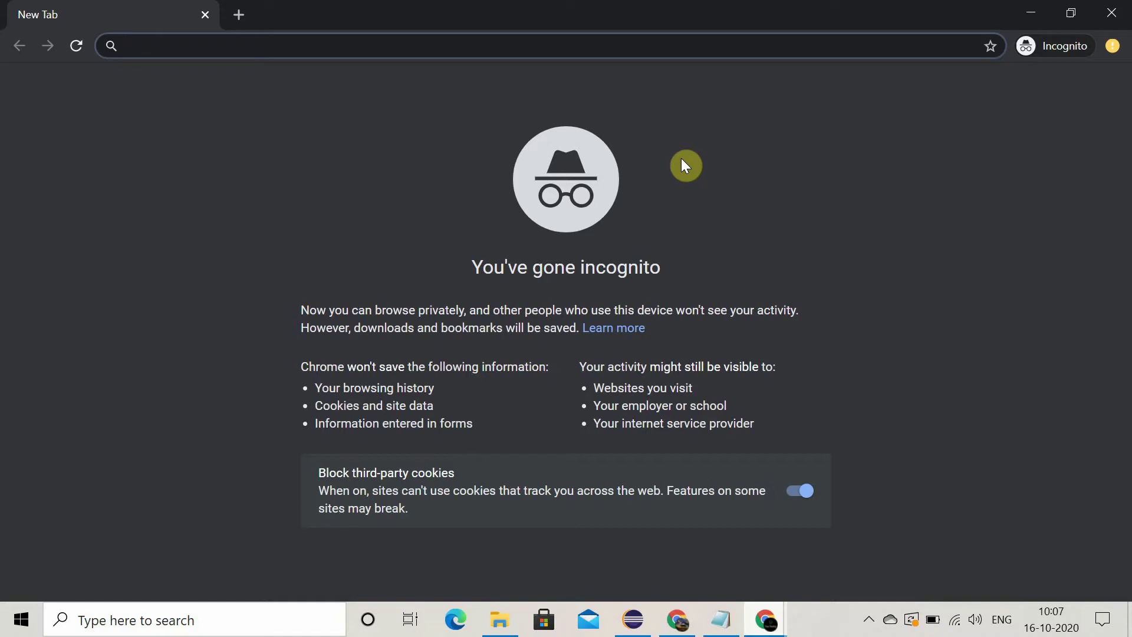
Exit incognito, then clear browsing data from Chrome's Privacy settings and confirm with OK.
click(1027, 44)
click(942, 172)
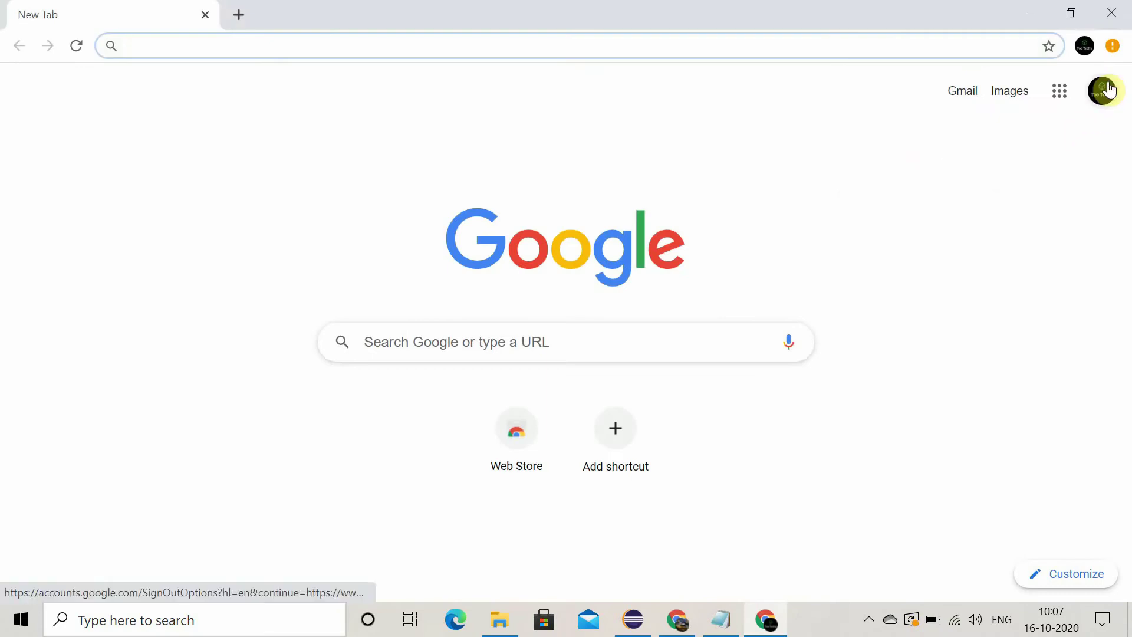
click(1113, 46)
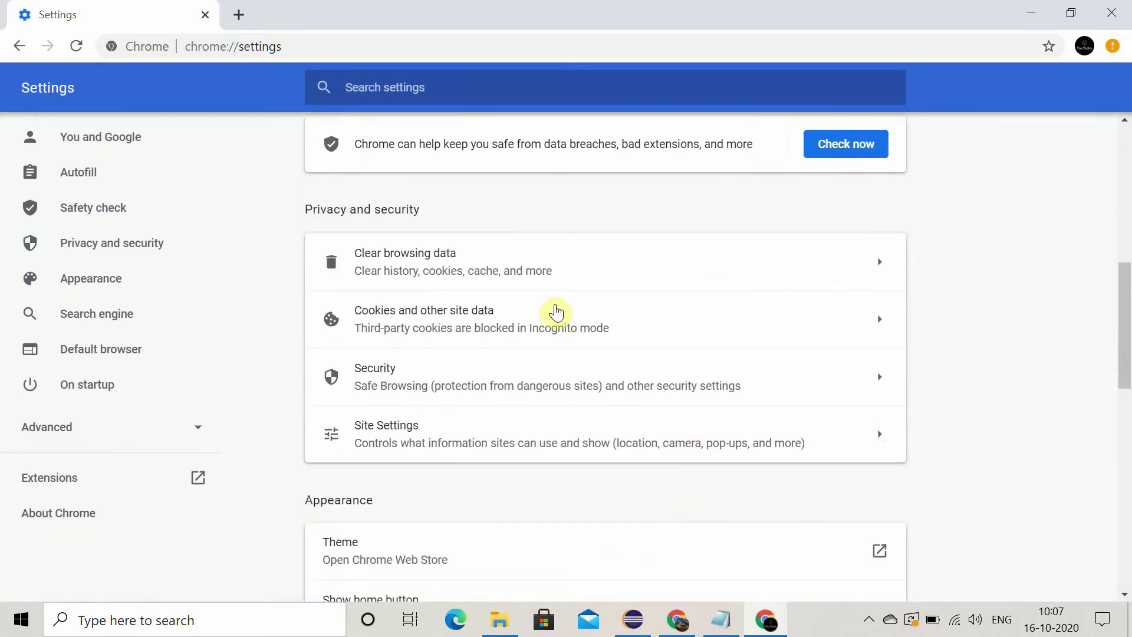
click(392, 274)
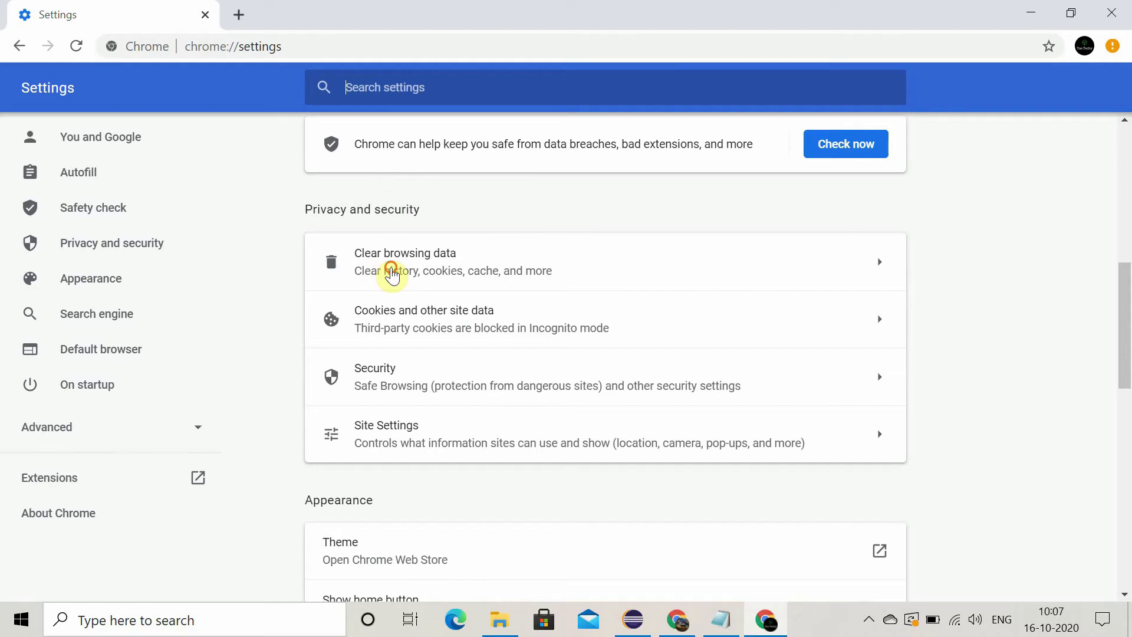
click(763, 441)
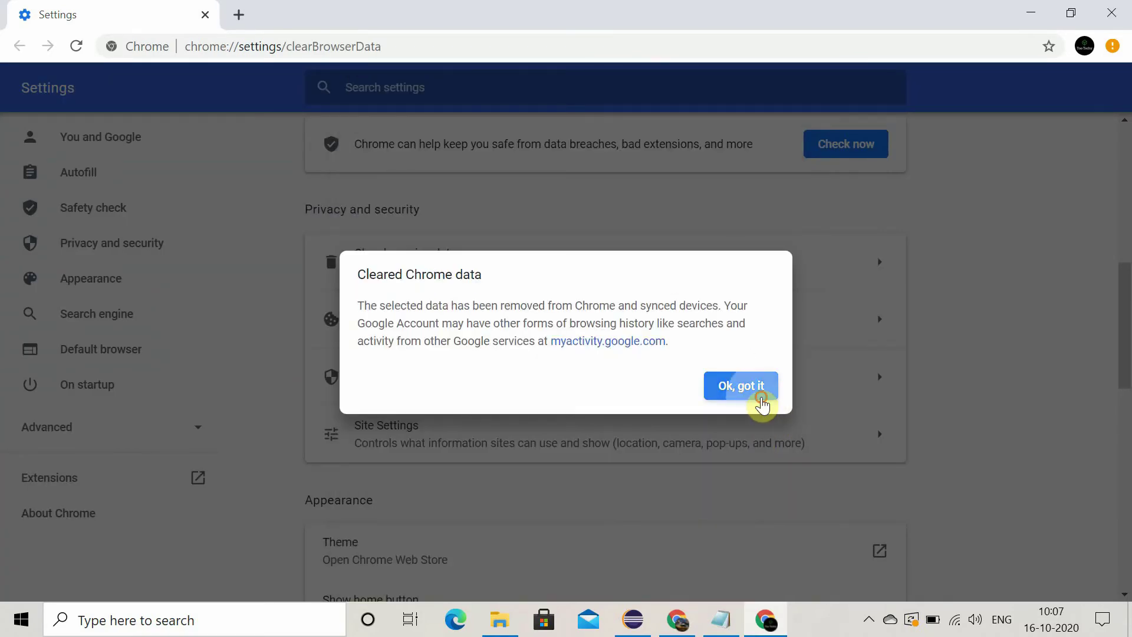
click(762, 394)
Reopen Clear browsing data, keep Last hour, exclude browsing history, then cancel the dialog.
click(727, 288)
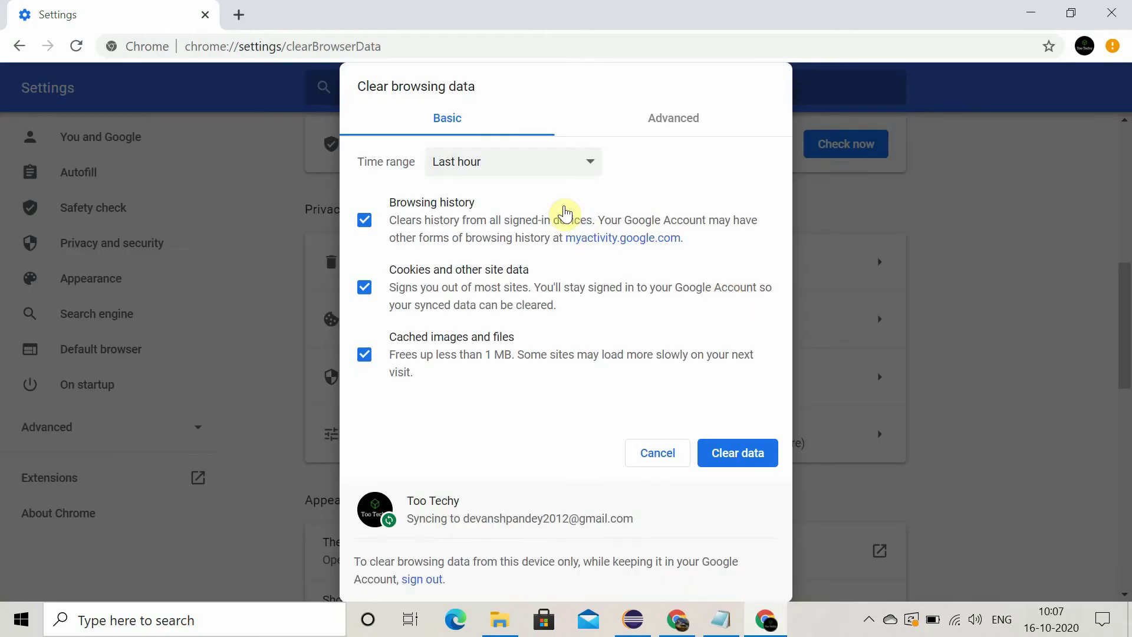
click(523, 165)
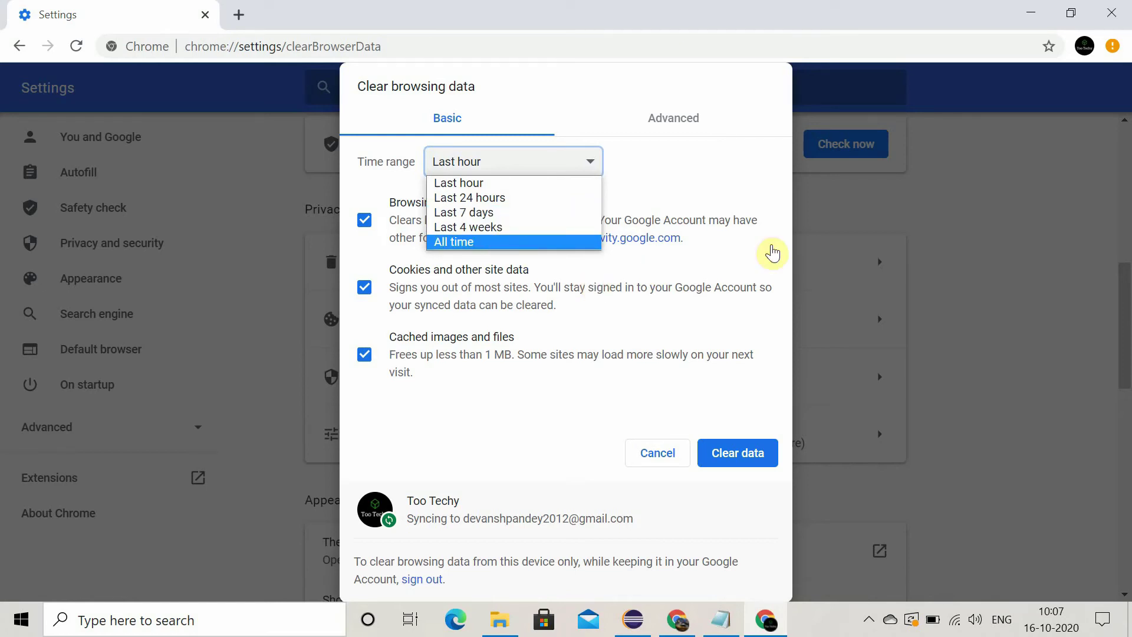
click(767, 250)
click(766, 245)
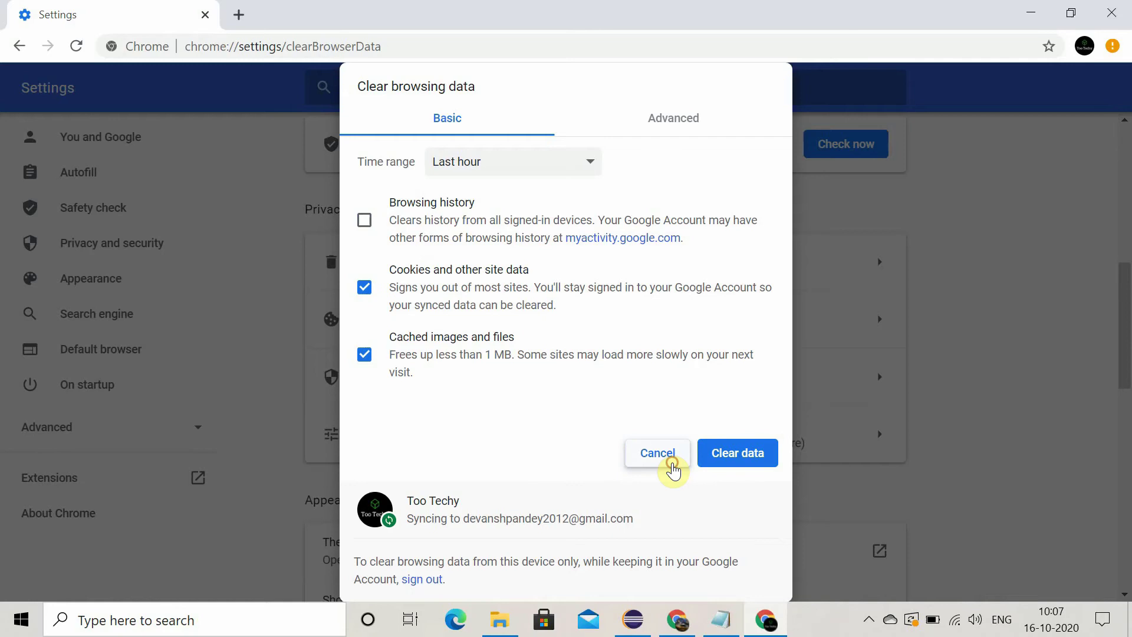
click(672, 466)
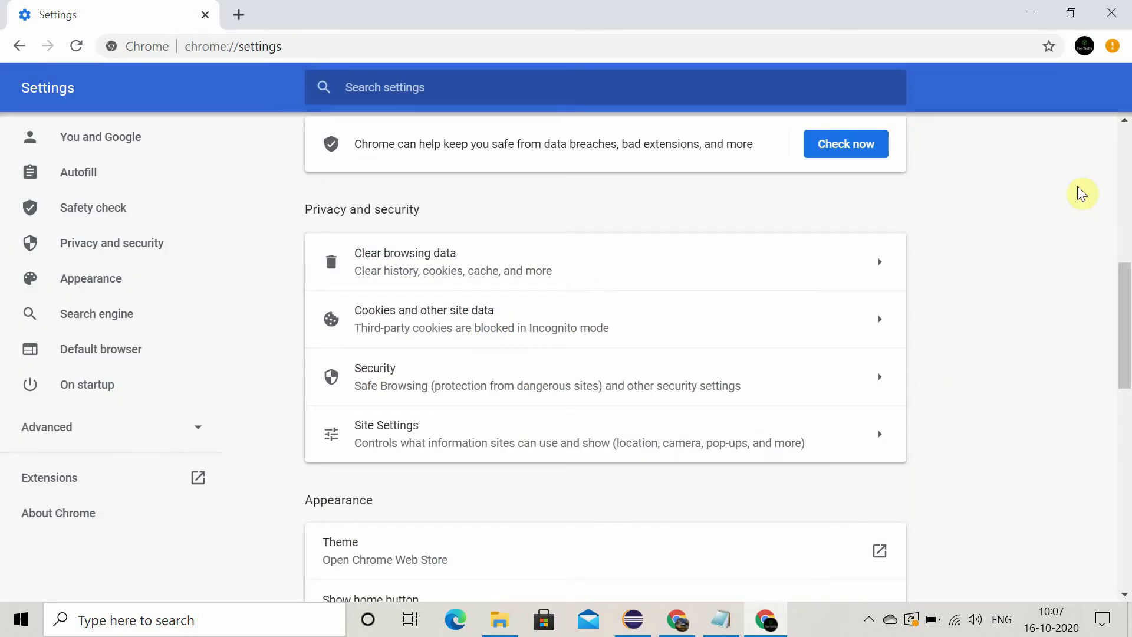
Close Chrome and refresh the desktop.
click(1111, 13)
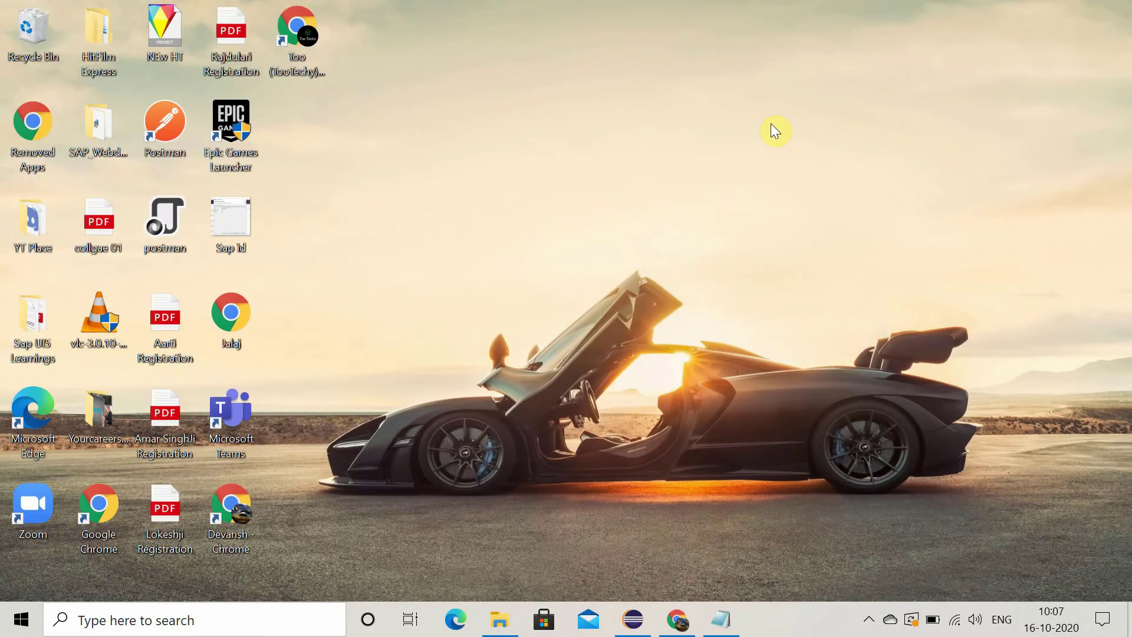
right_click(770, 123)
click(829, 175)
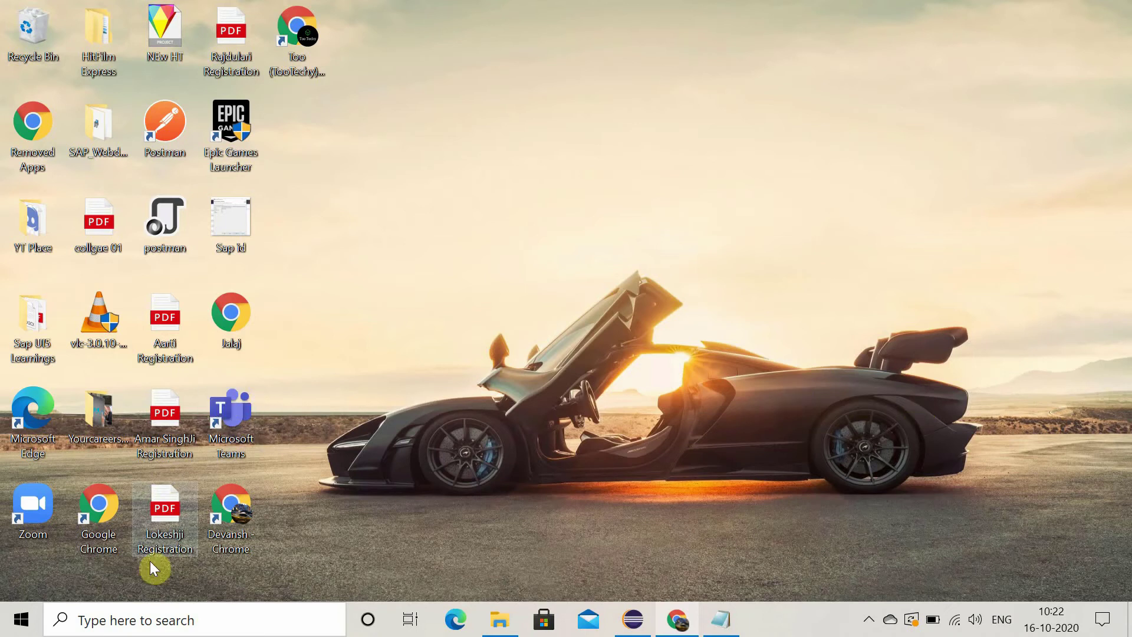
Search for and open Internet Options, moving the Internet Properties window into view.
click(142, 620)
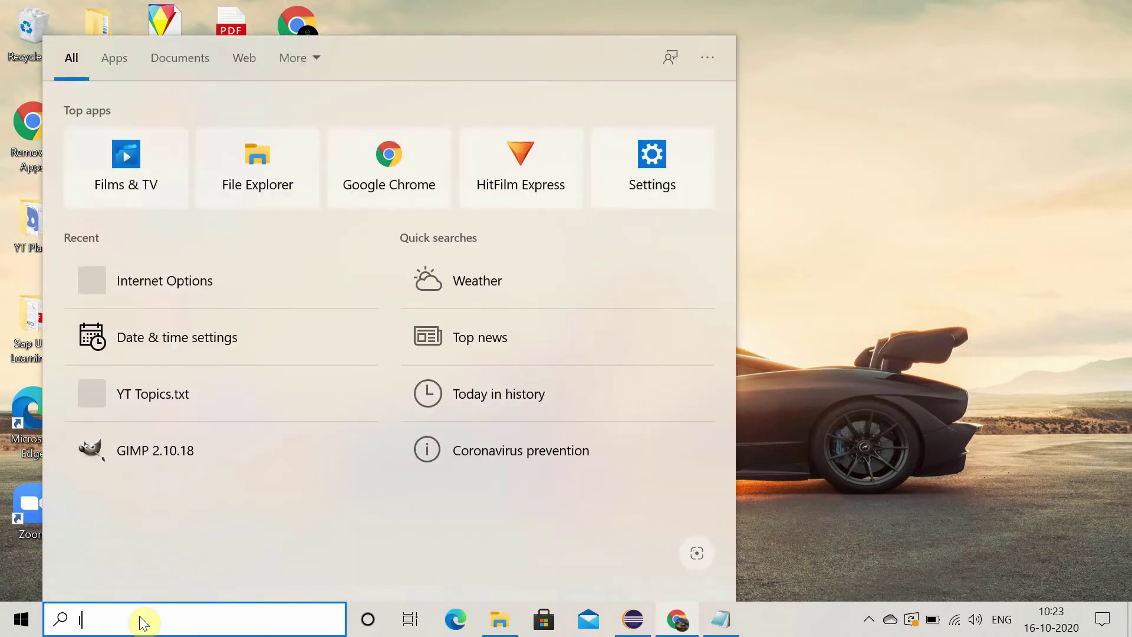
text(Inter)
key(Right)
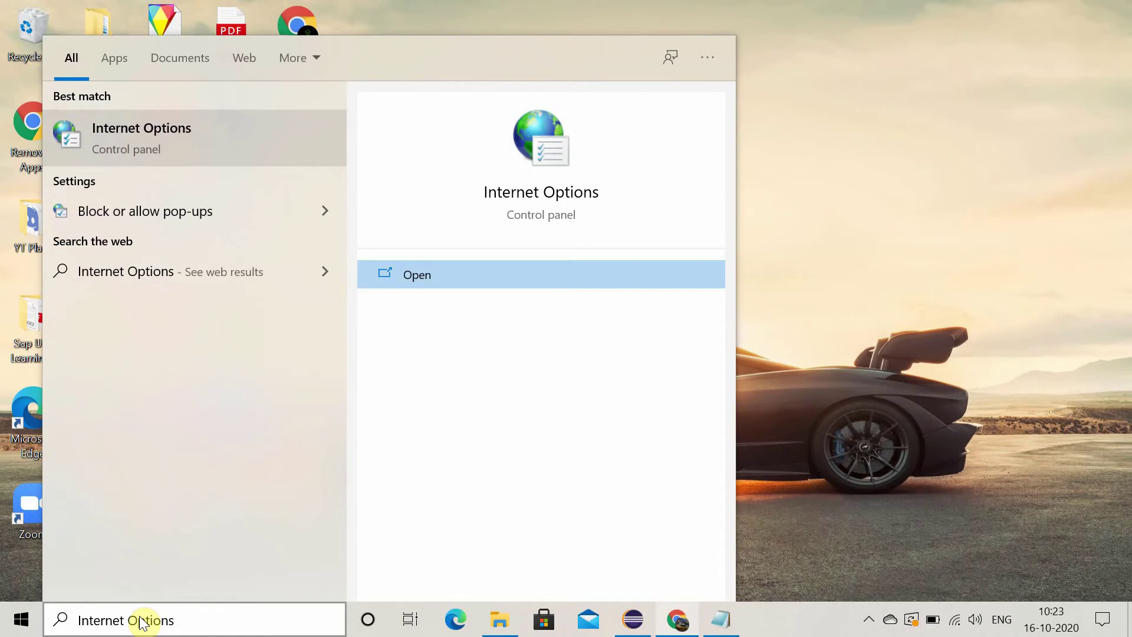
click(412, 281)
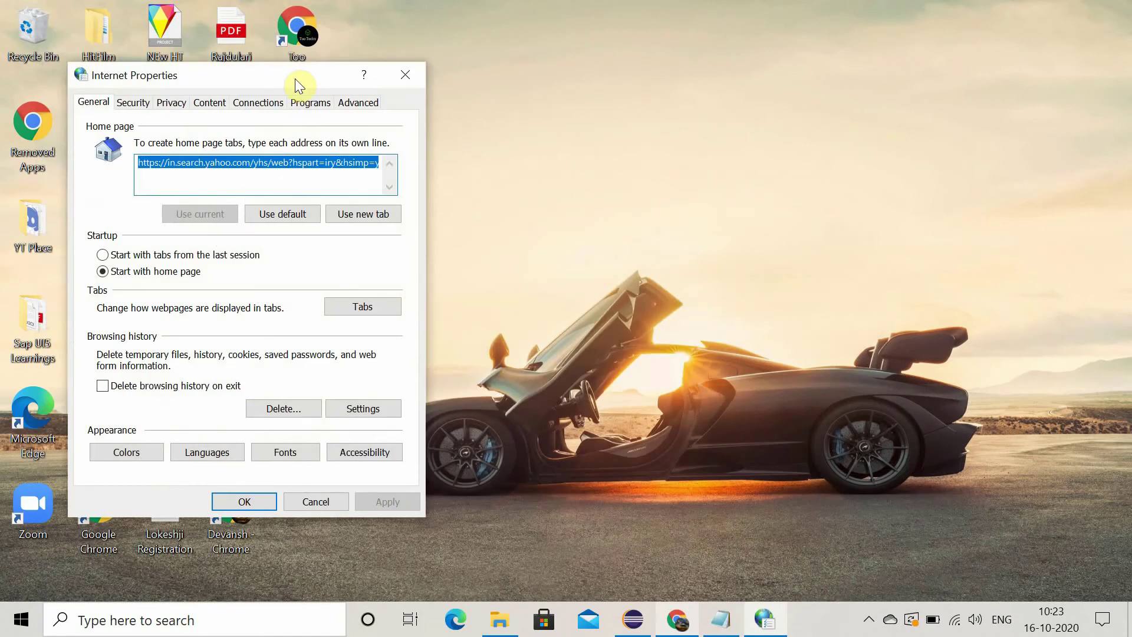
drag(295, 76, 725, 83)
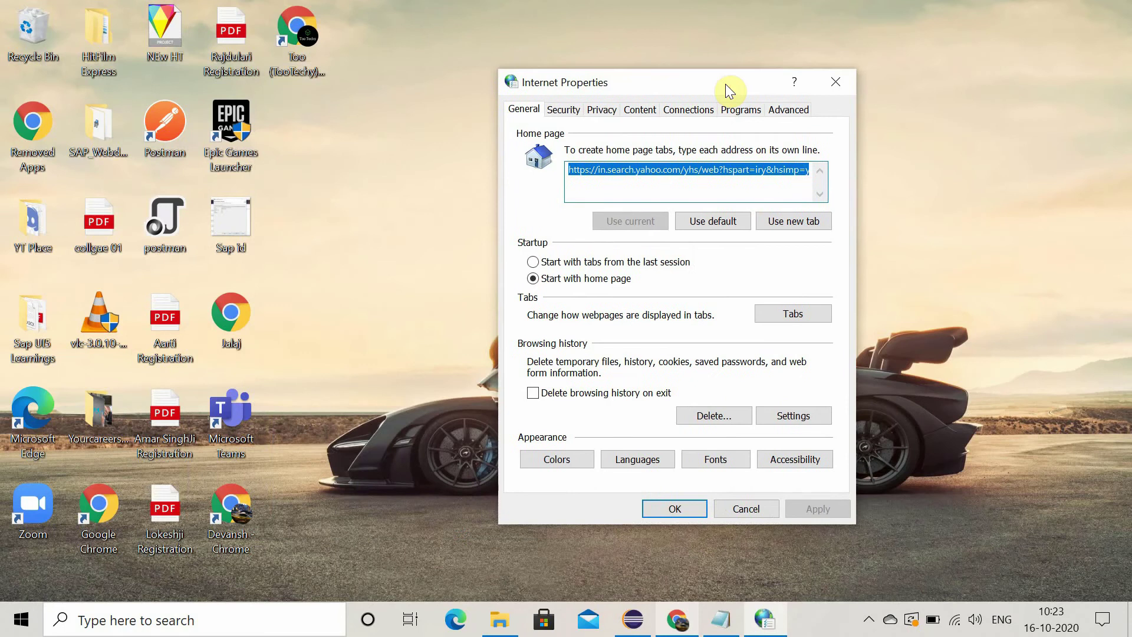
Clear the SSL state on the Content tab, close Internet Properties with OK, and refresh the desktop.
click(636, 112)
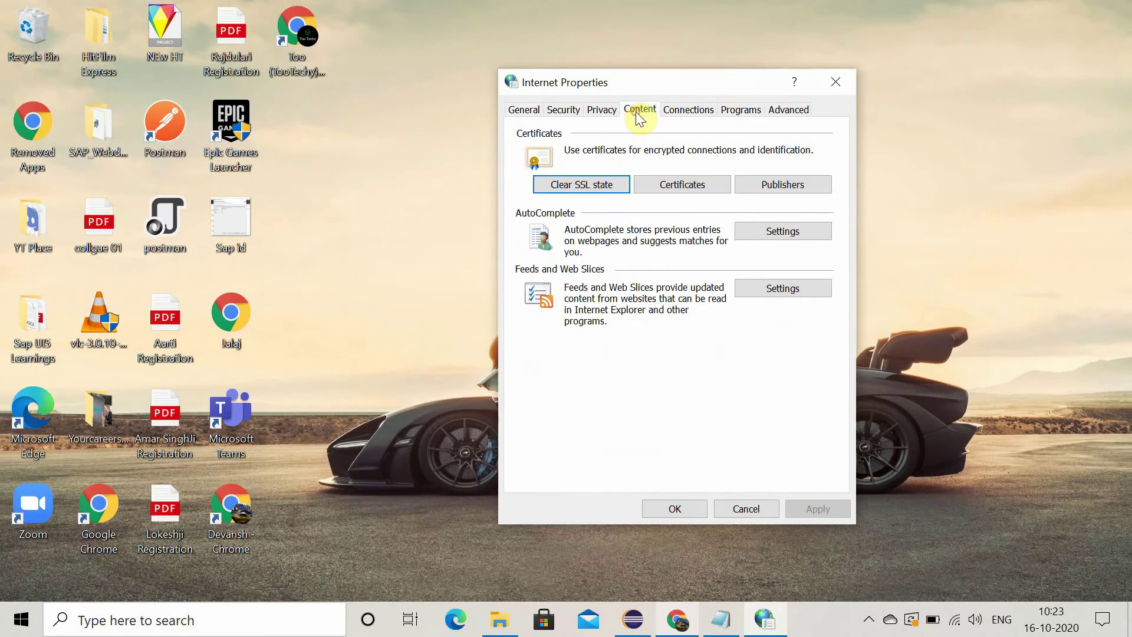
click(596, 186)
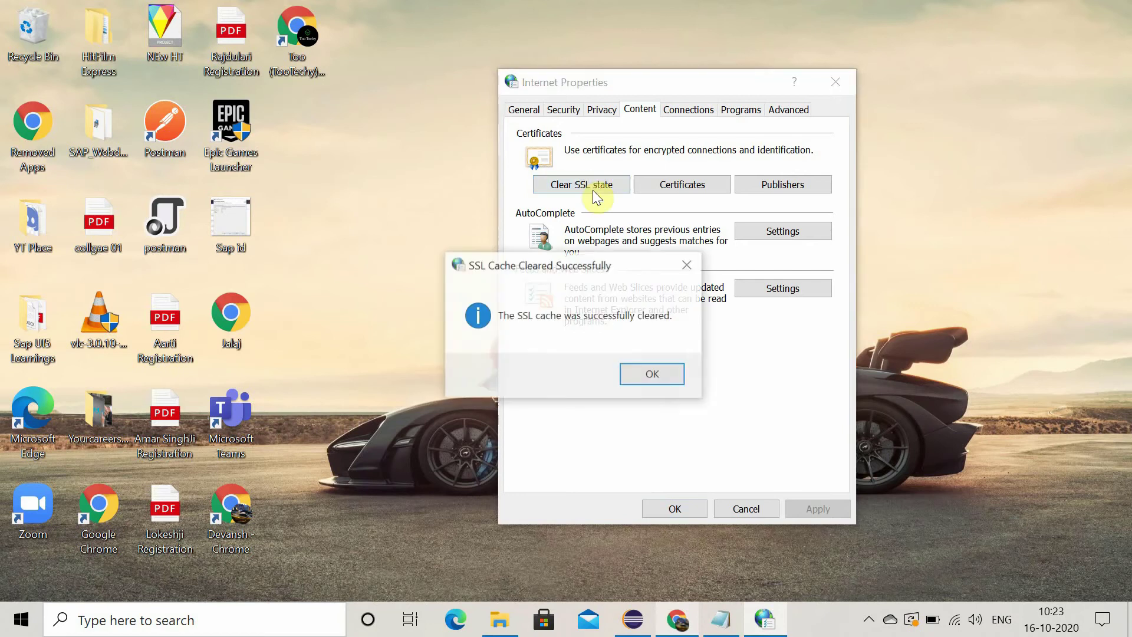
click(653, 374)
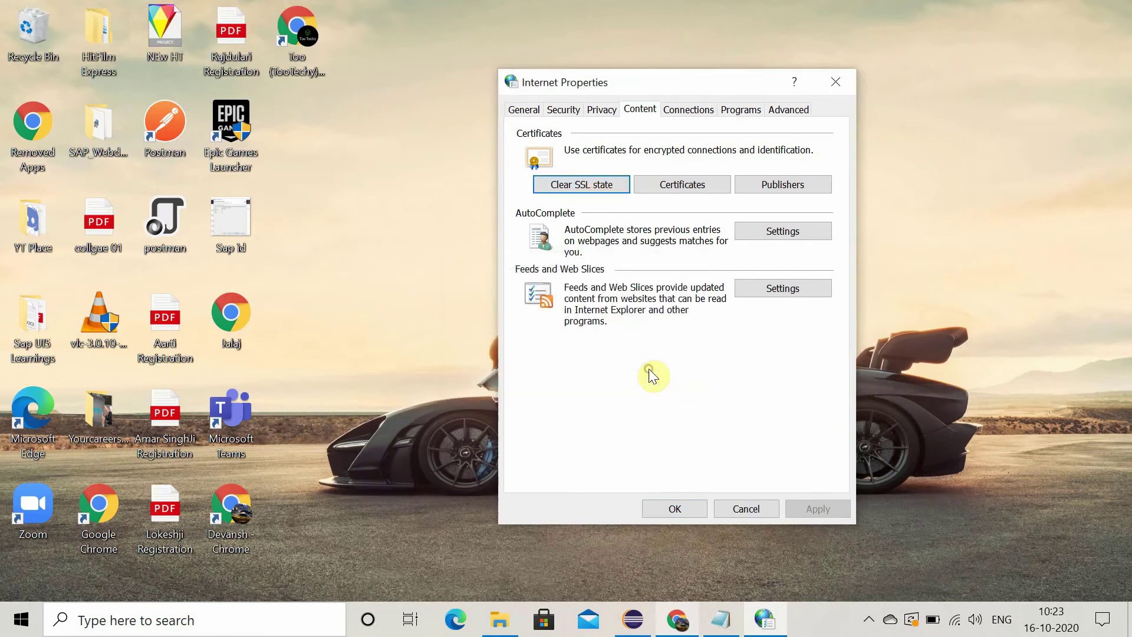
click(672, 513)
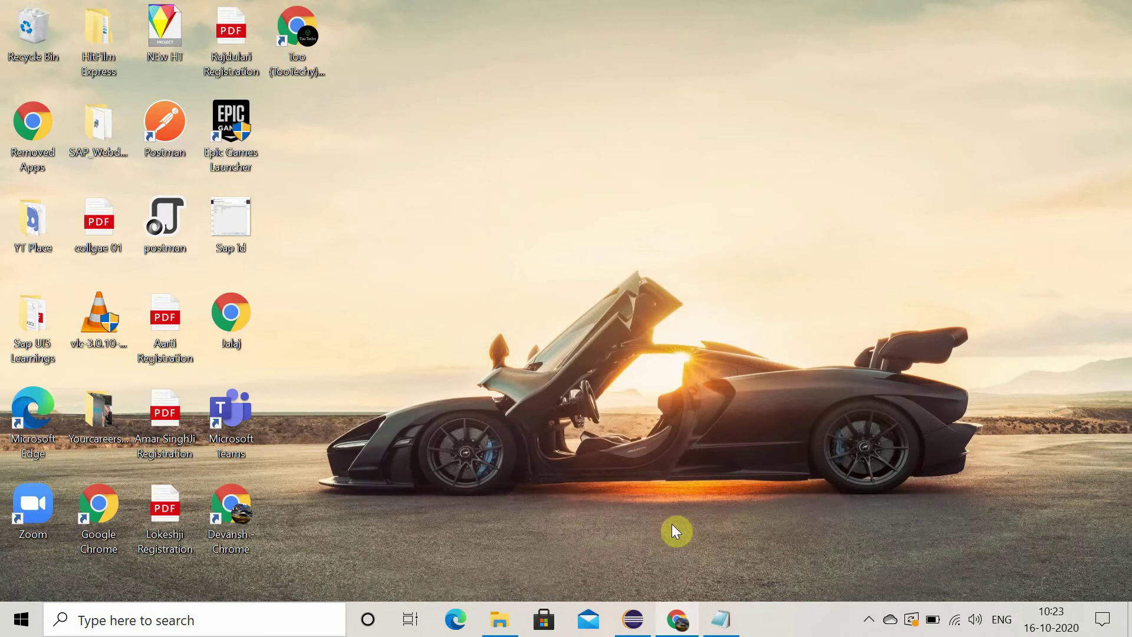
right_click(675, 511)
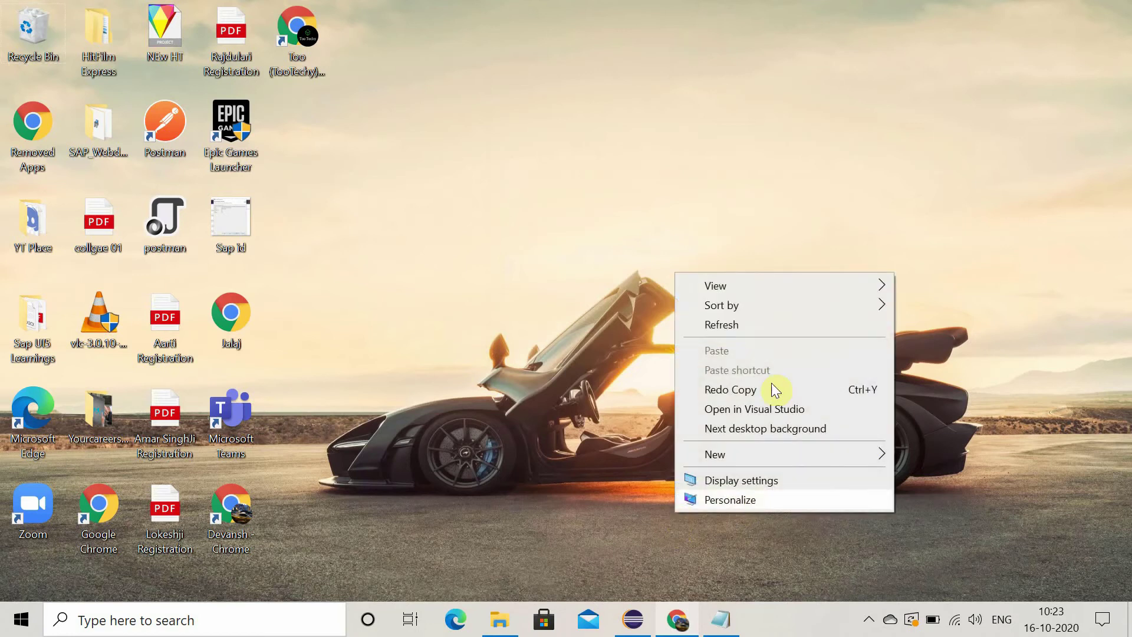
click(741, 321)
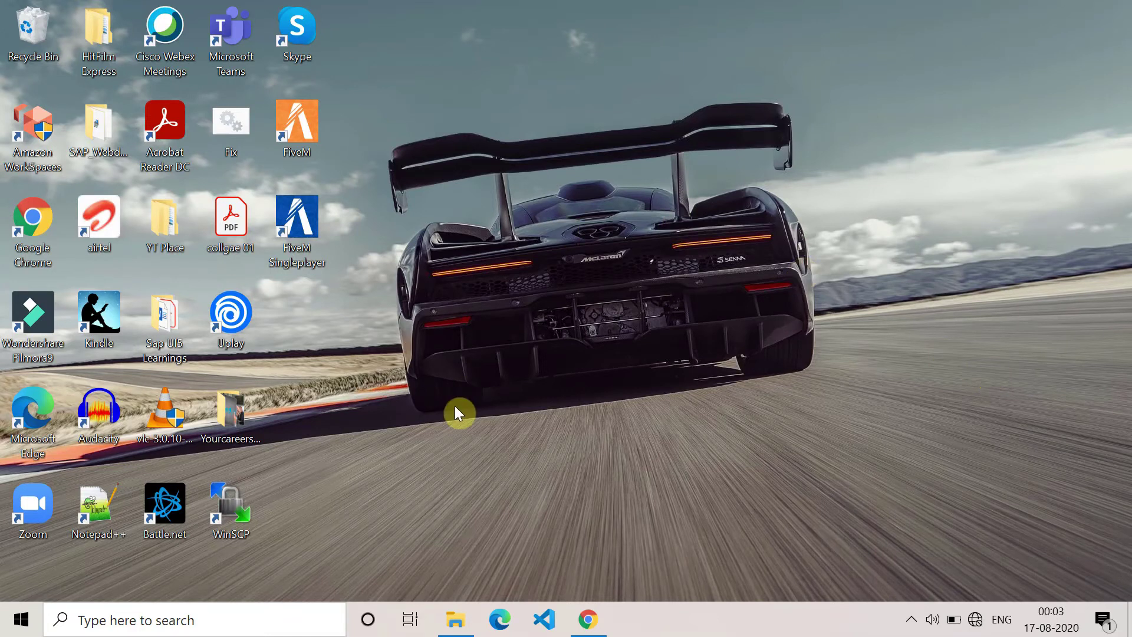
Open Control Panel and reach the adapter list via Network and Internet and Network and Sharing Center.
click(209, 628)
text(contr)
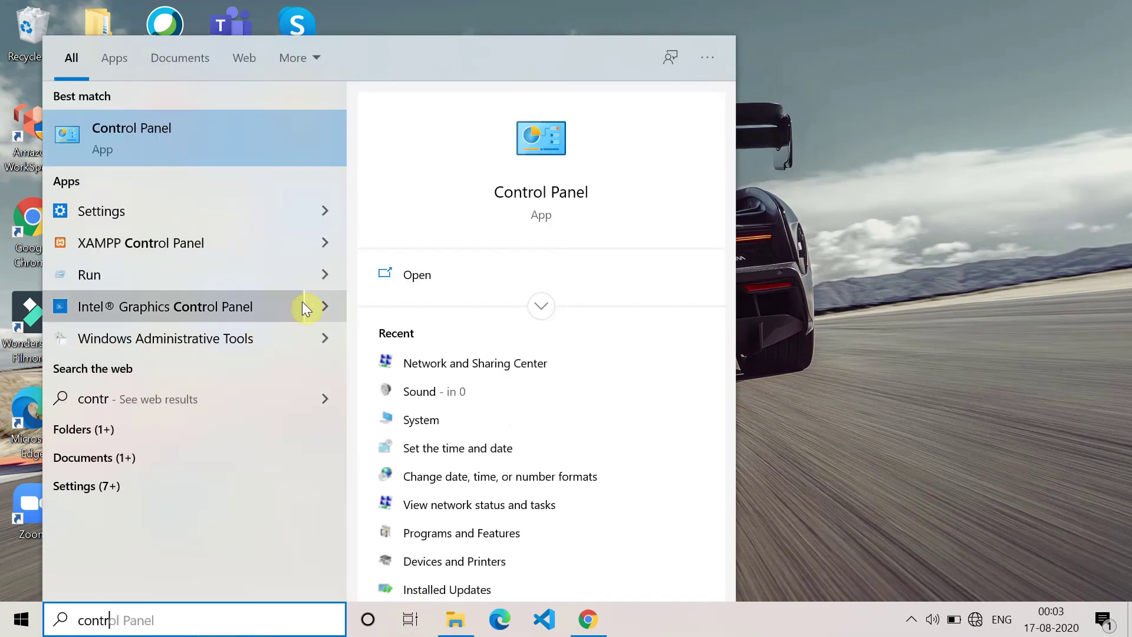
click(411, 282)
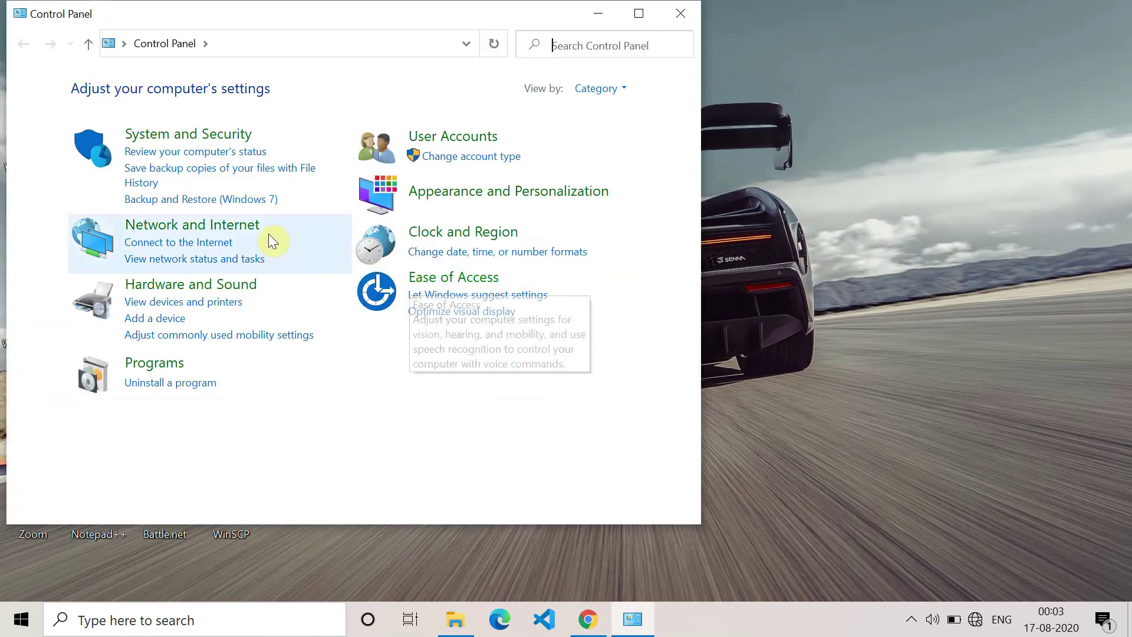
click(221, 224)
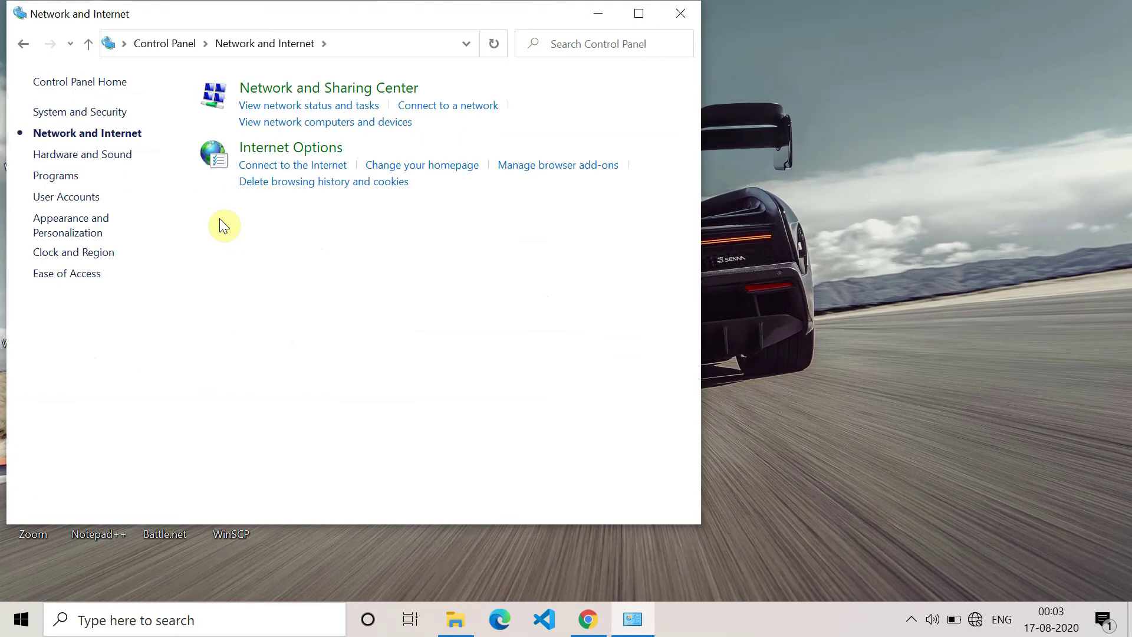
click(378, 90)
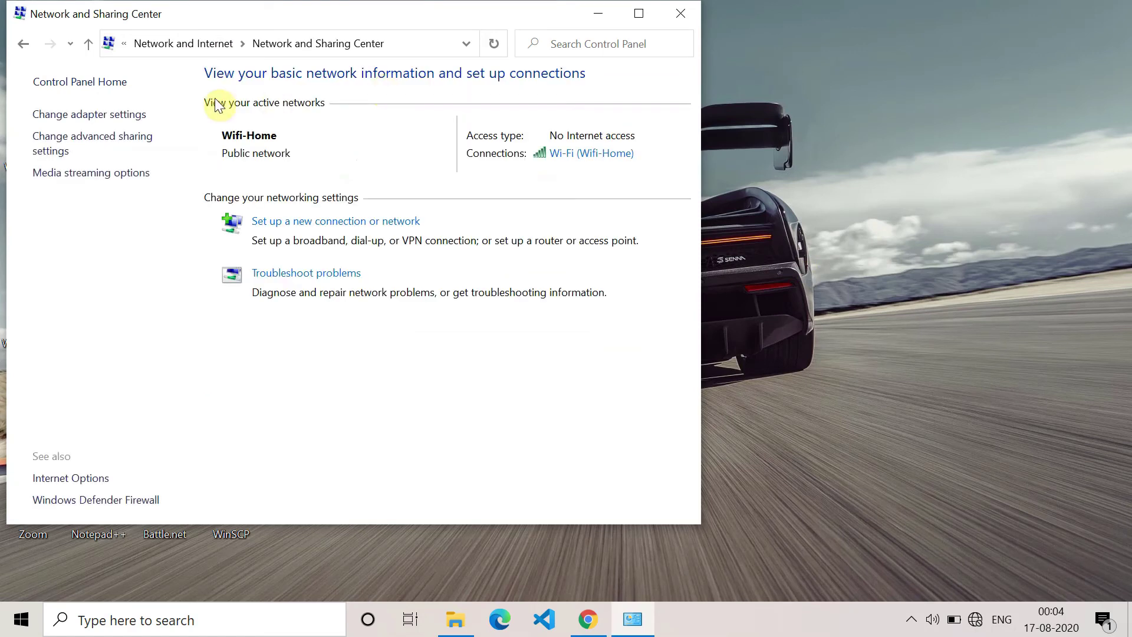
click(98, 119)
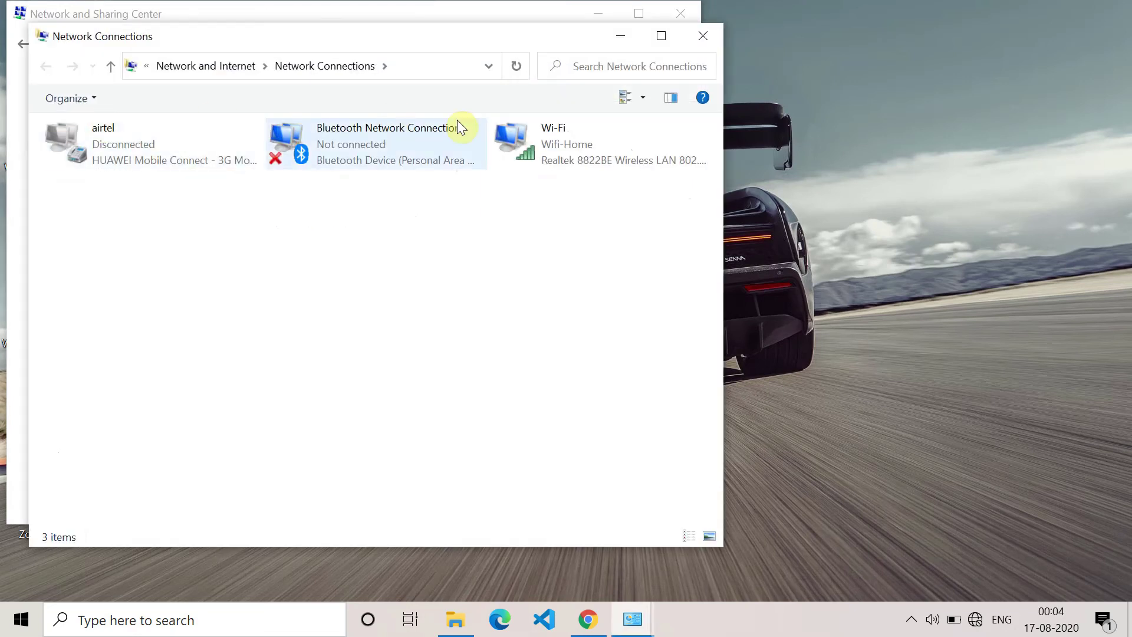
Open the Wi-Fi adapter's Internet Protocol Version 4 (TCP/IPv4) properties.
right_click(543, 131)
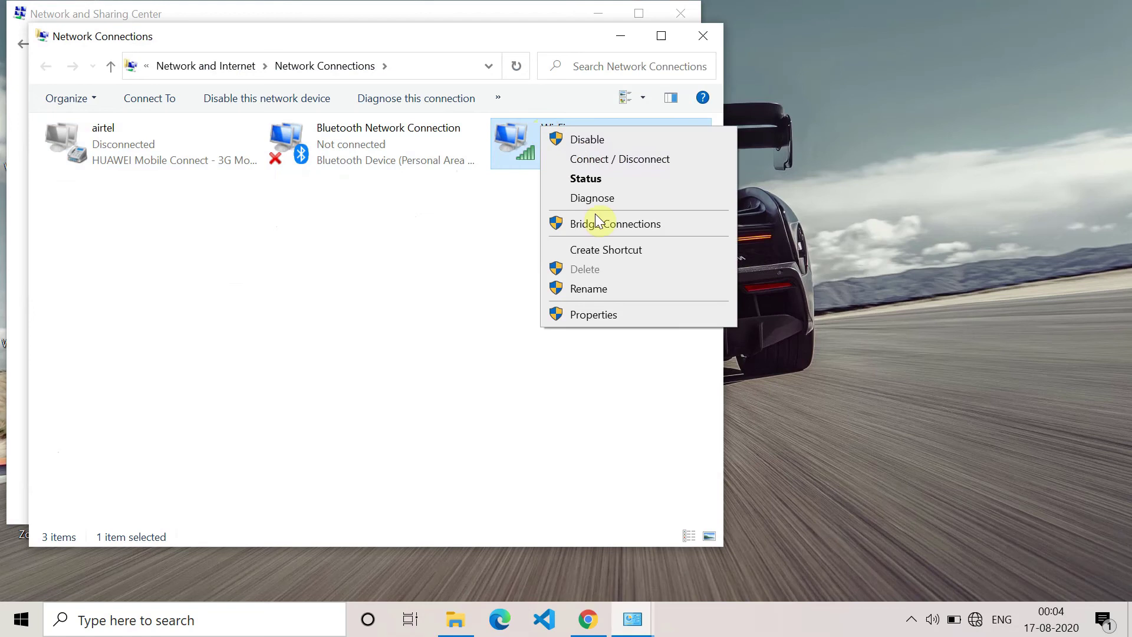
click(575, 314)
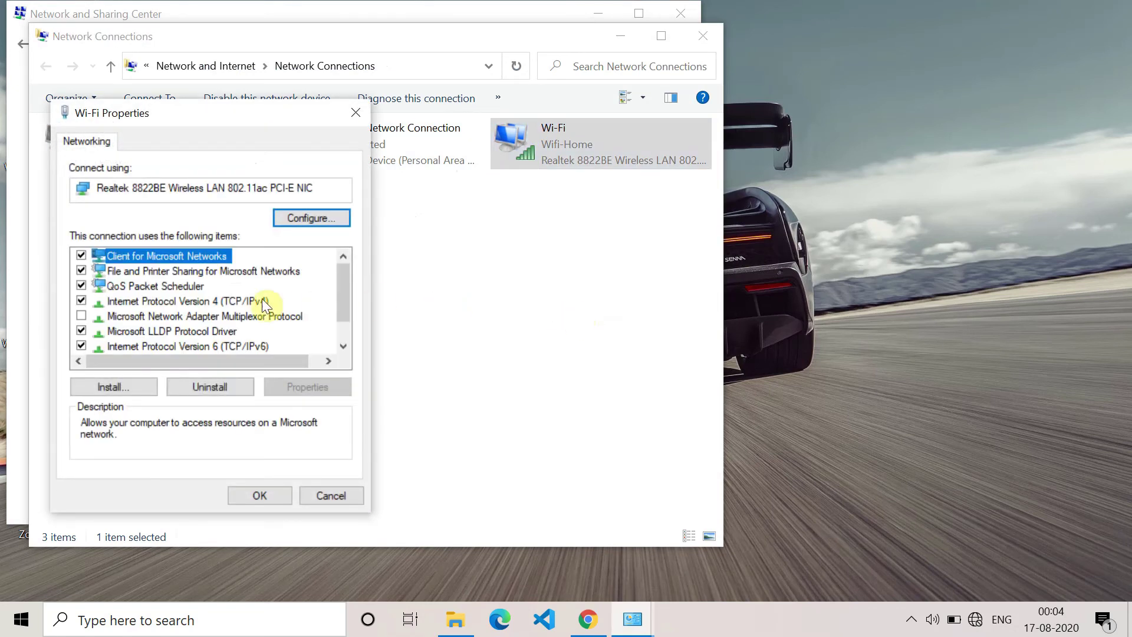
click(212, 300)
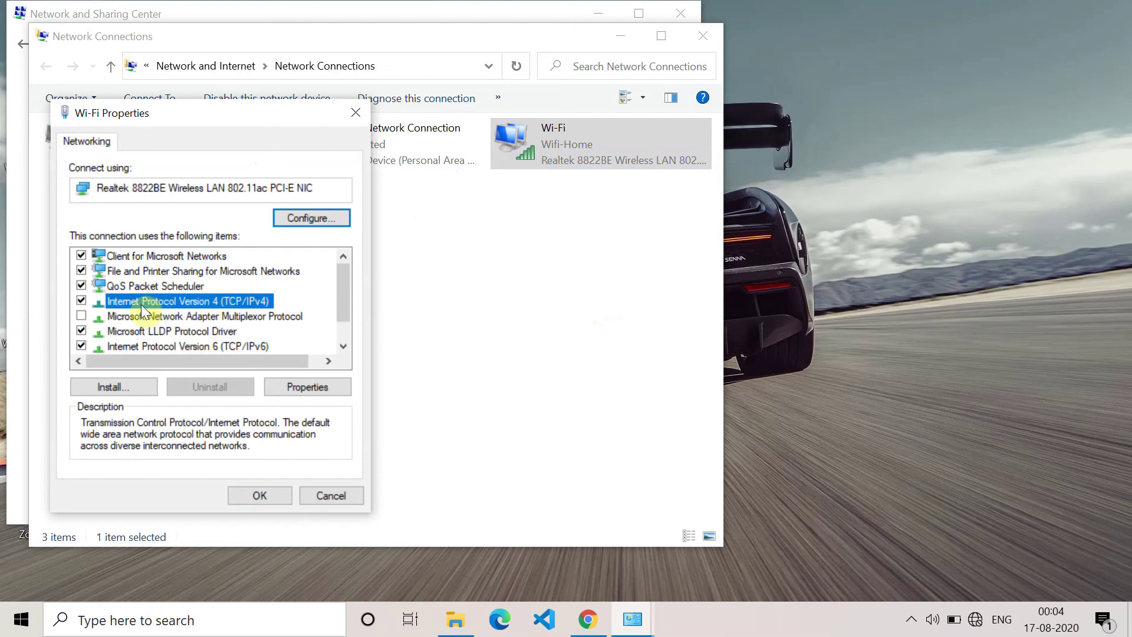
click(327, 387)
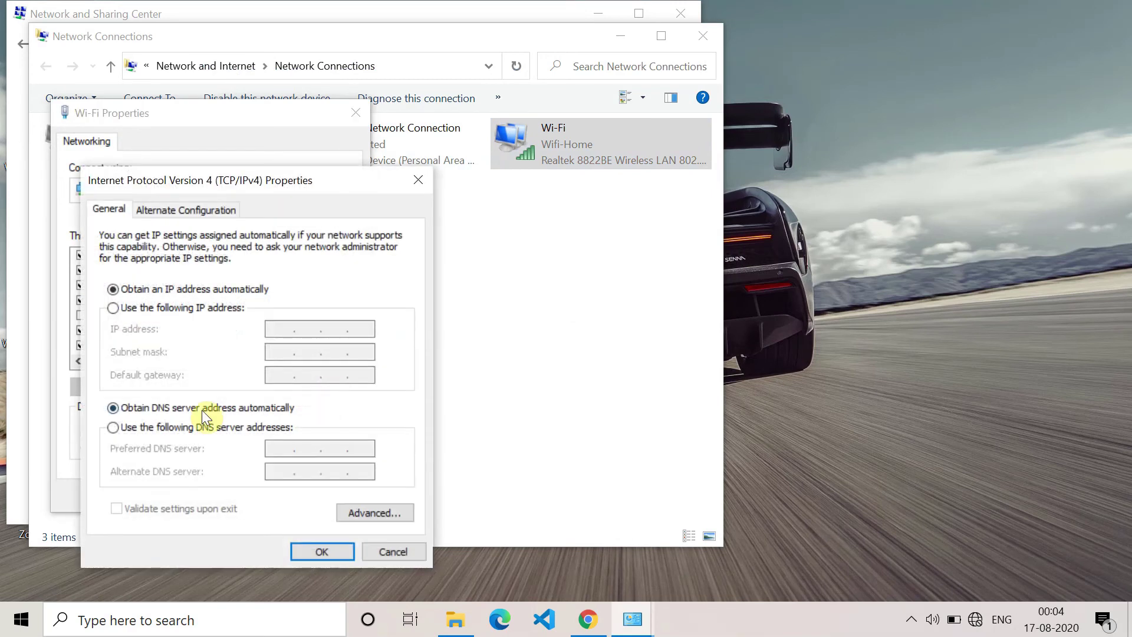
Use manual DNS servers 8.8.8.8 preferred and 8.8.4.4 alternate, and confirm with OK.
click(118, 428)
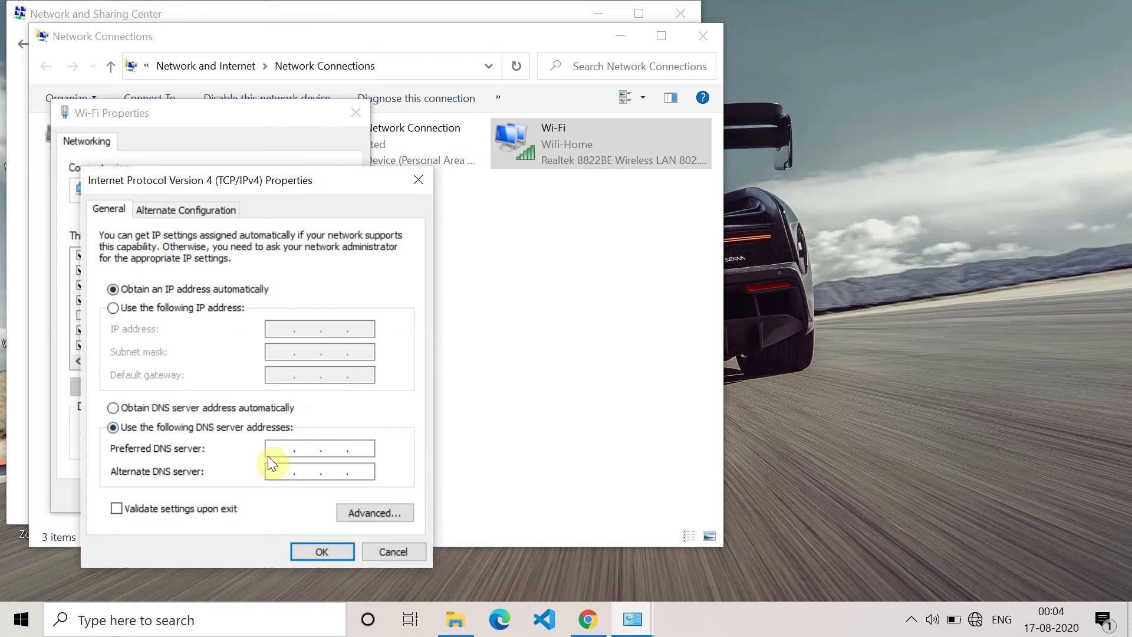
text(8.8.8.8)
click(271, 471)
text(8.8.4.4)
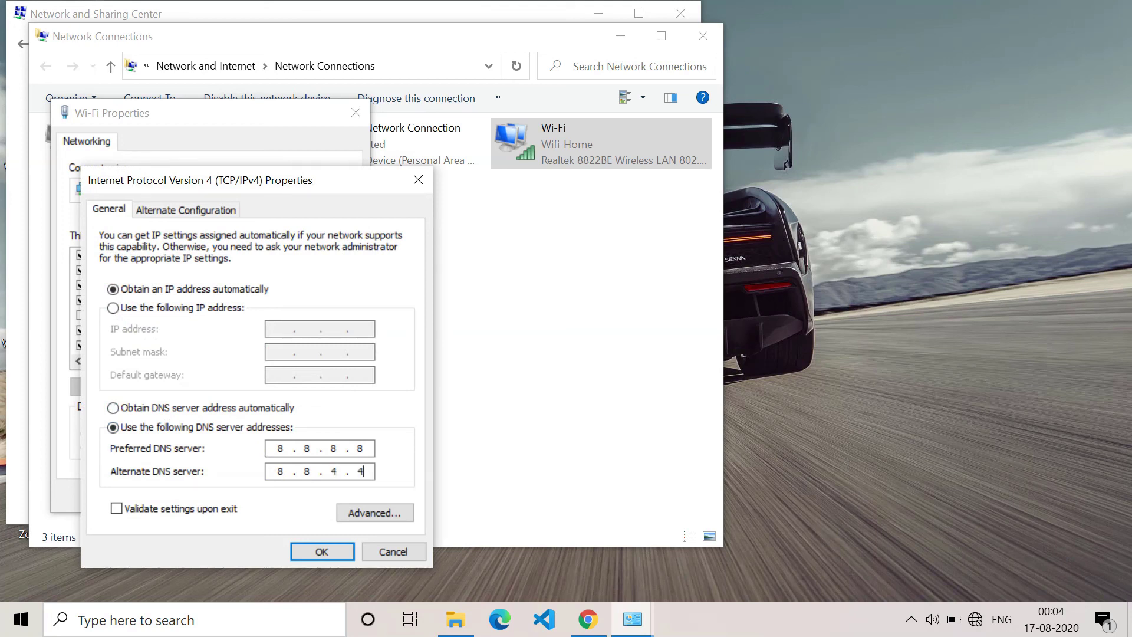
click(319, 549)
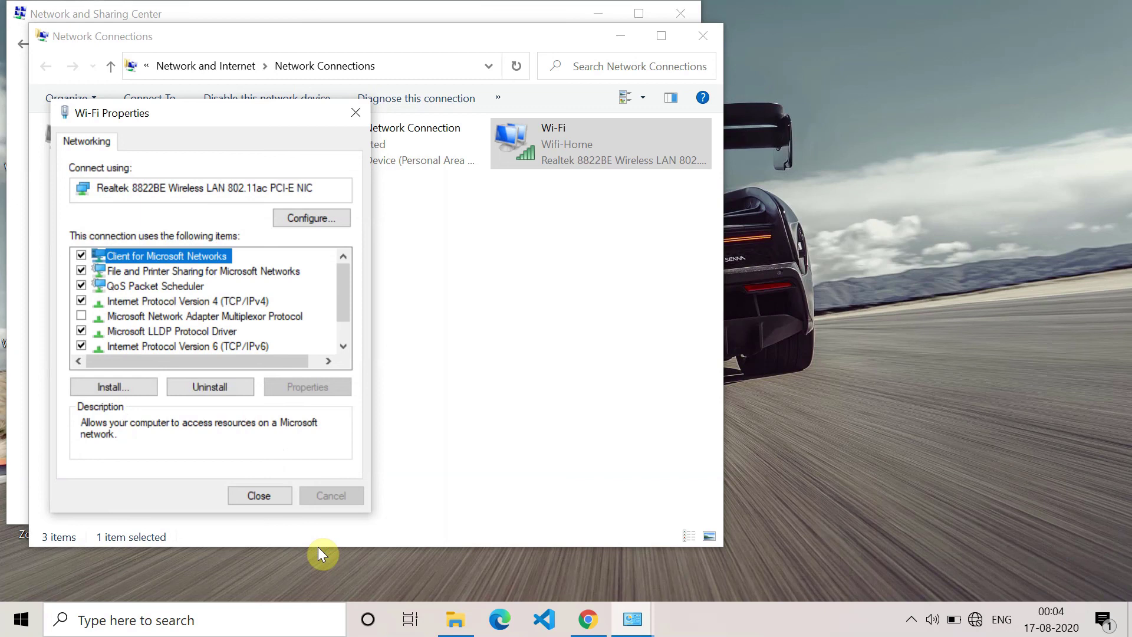